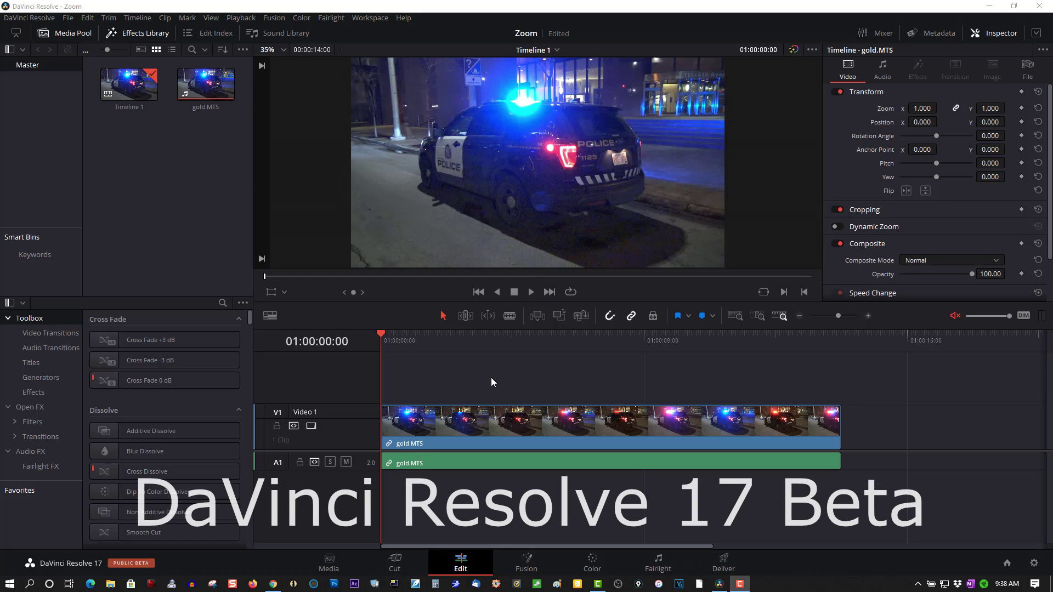
- Preview the gold.MTS clip in Resolve and trim it to about four seconds
click(530, 294)
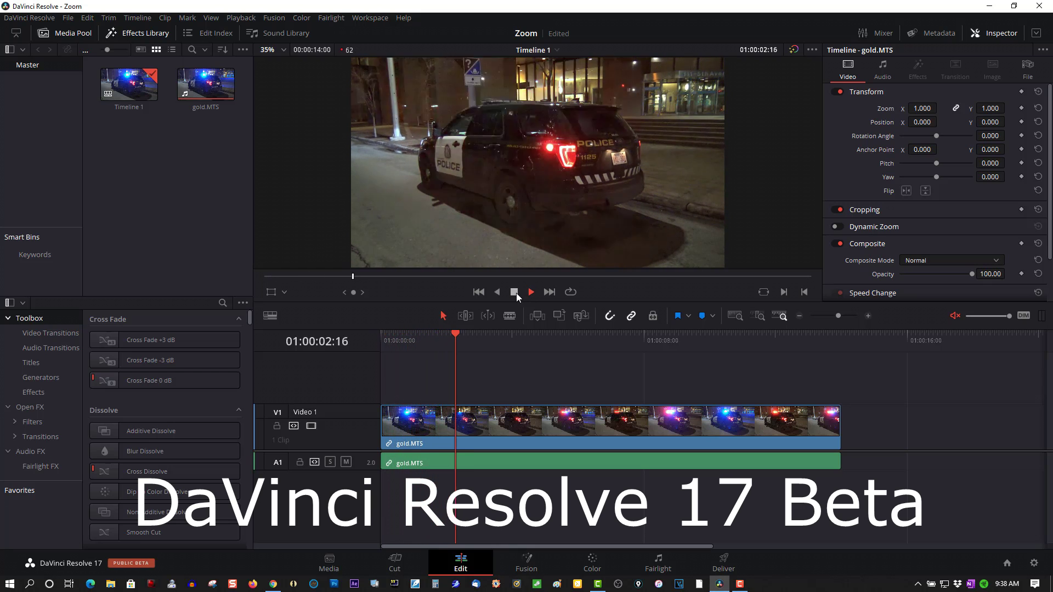
click(478, 292)
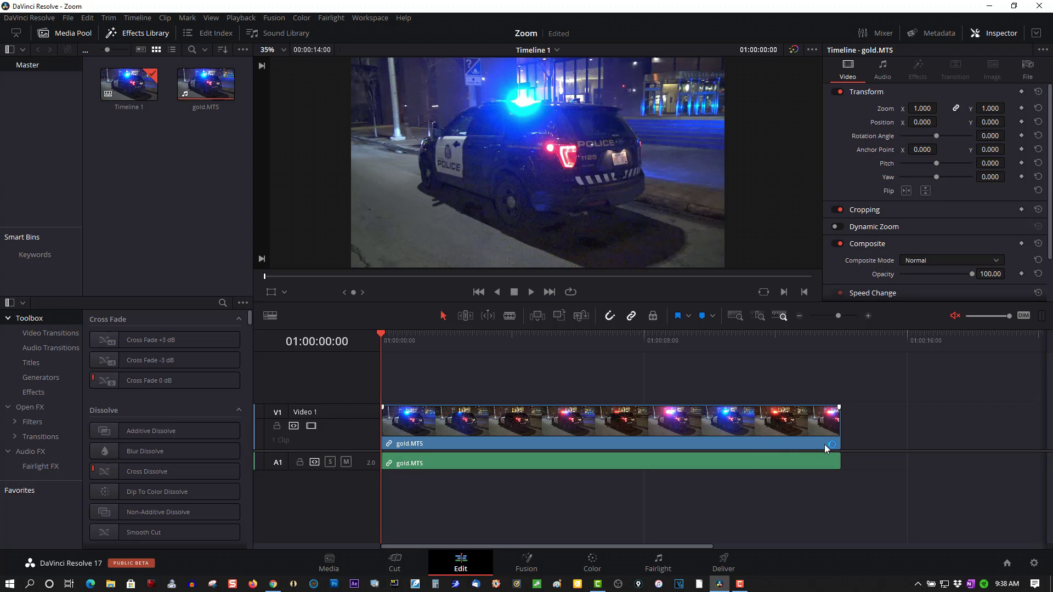
drag(841, 428, 518, 443)
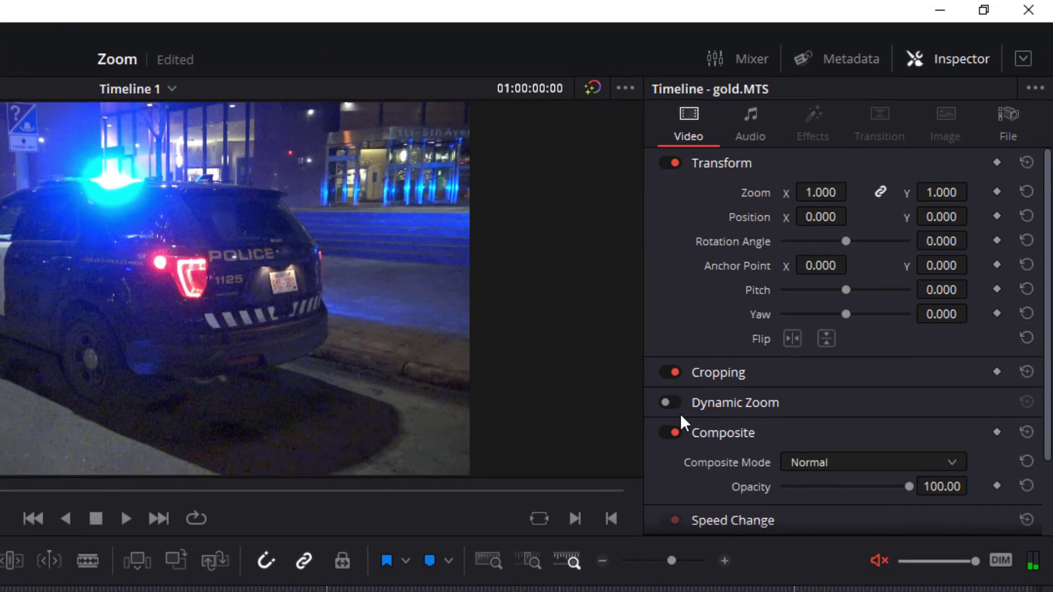
- Enable Dynamic Zoom on the clip with Linear easing
click(680, 413)
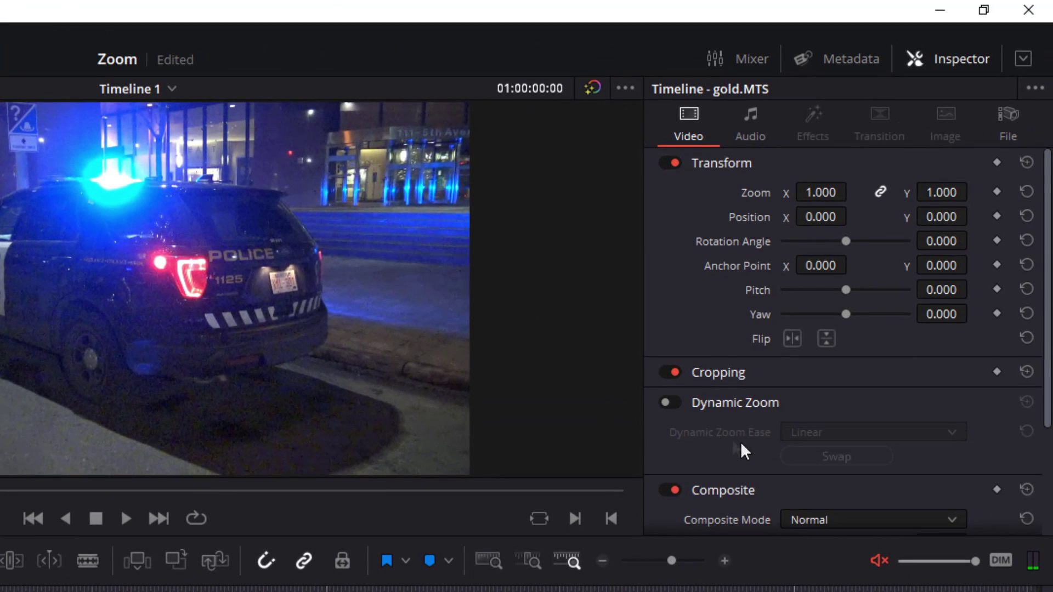
click(746, 409)
click(713, 408)
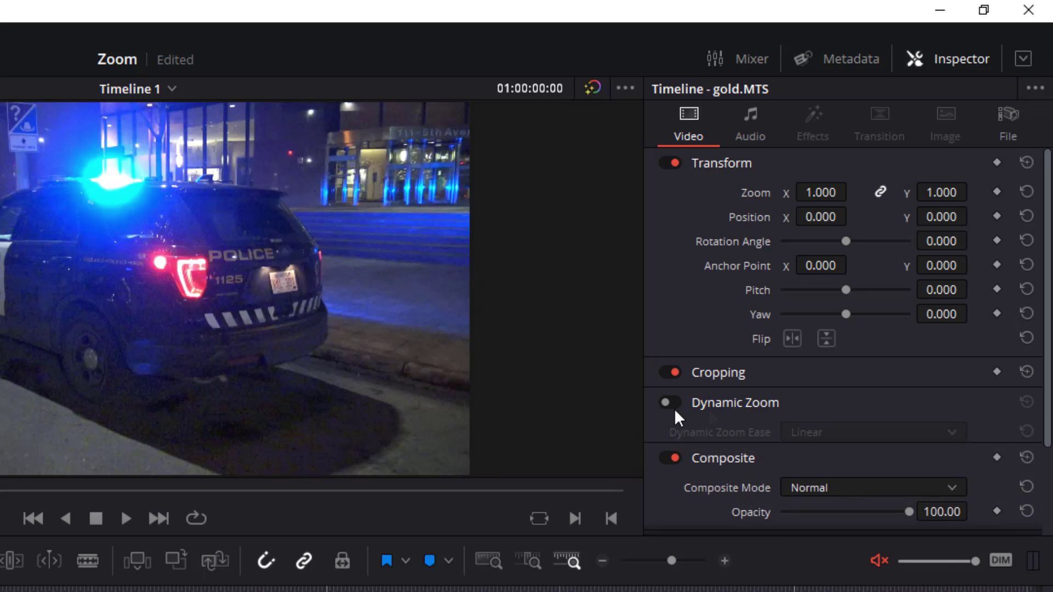
click(674, 409)
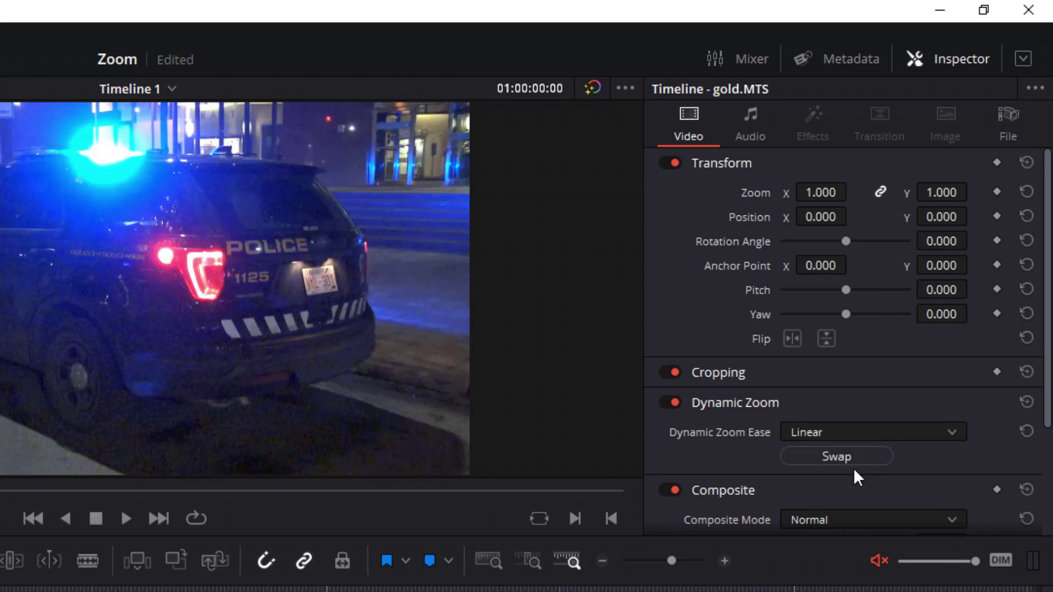
click(837, 437)
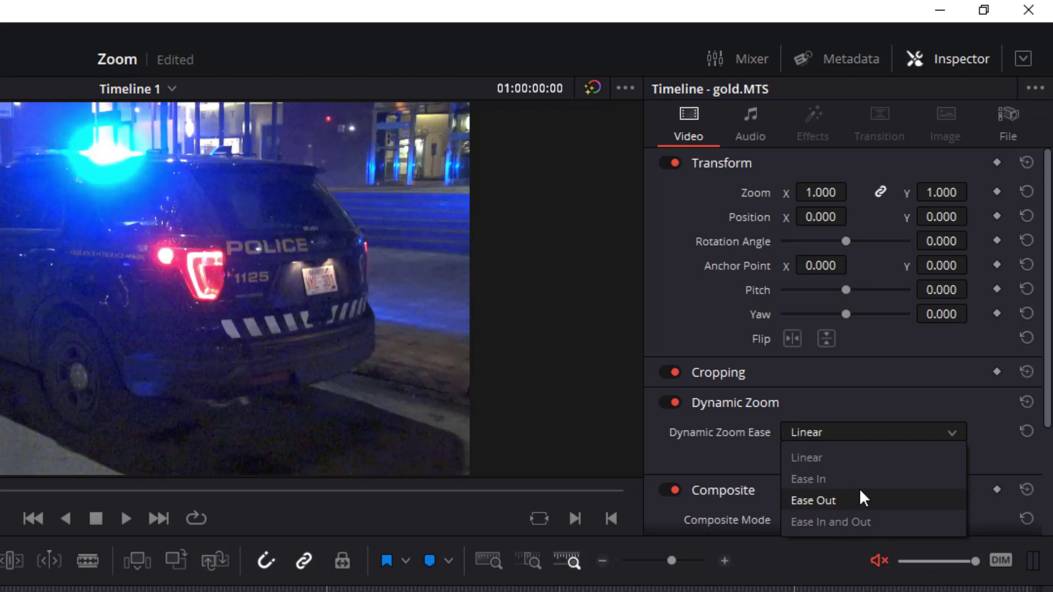
click(852, 463)
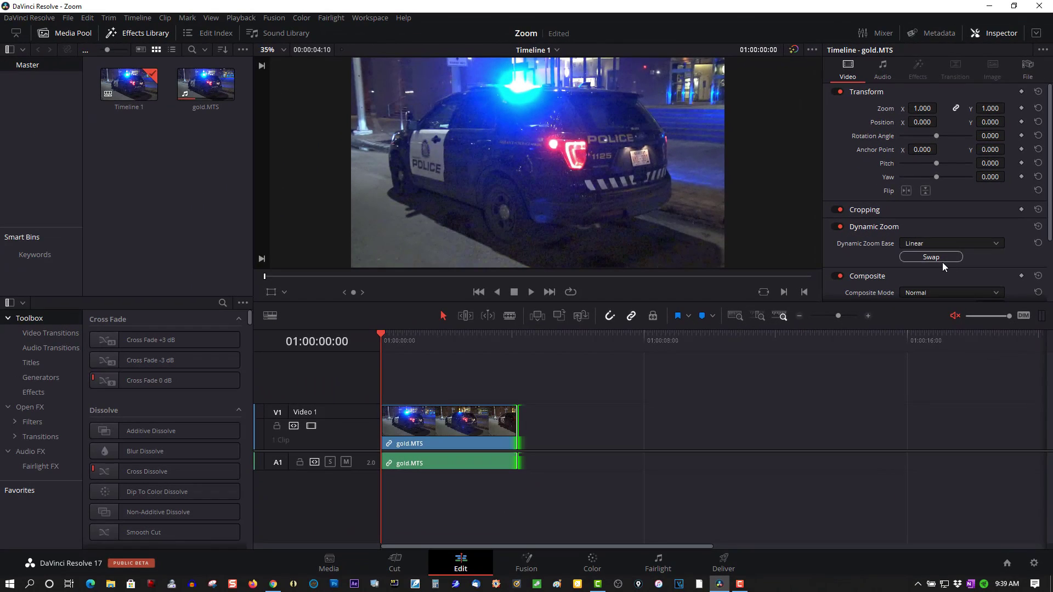
- Show the Dynamic Zoom start and end frames in the viewer and preview the zoom
click(284, 293)
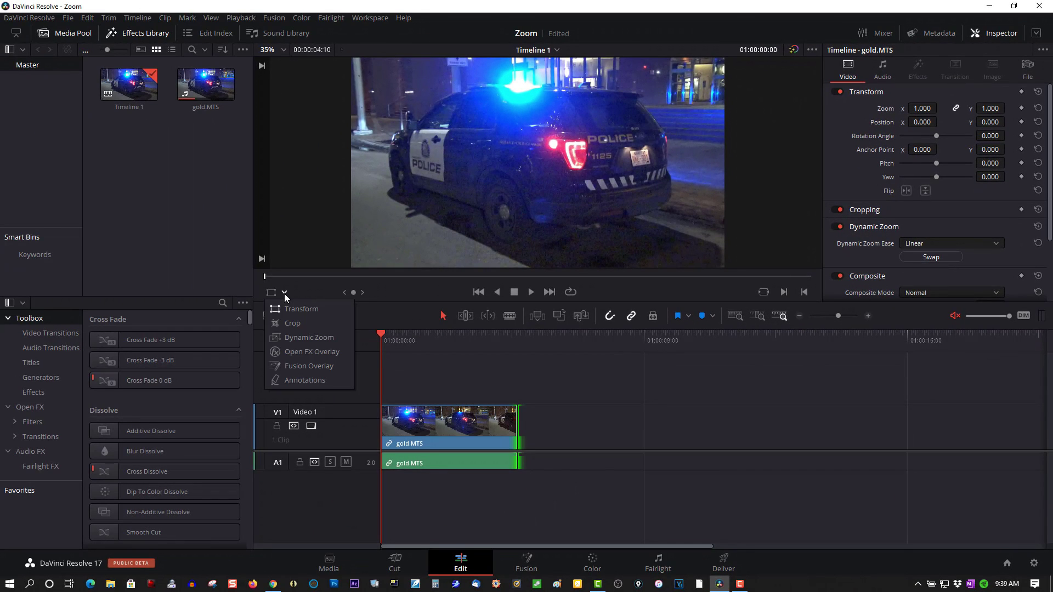
click(299, 336)
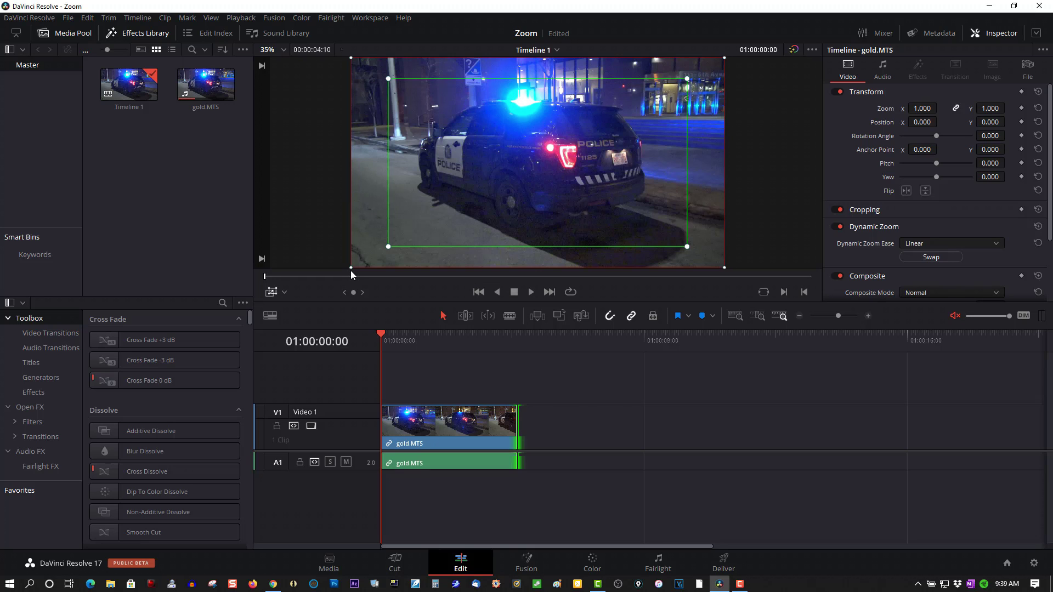
click(529, 292)
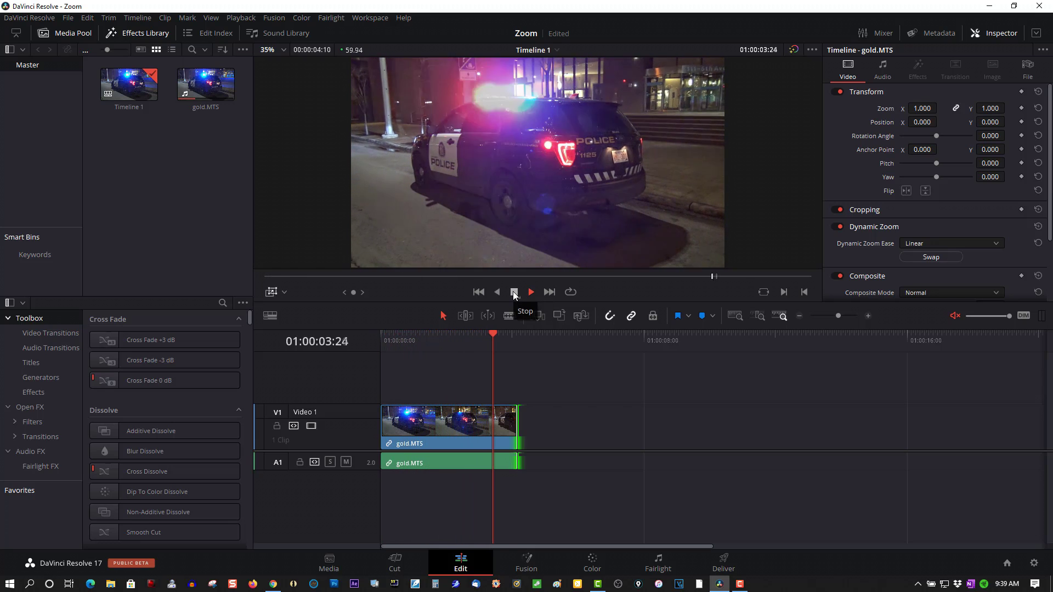
click(514, 292)
- Swap the Dynamic Zoom start and end frames and play back to check
click(478, 292)
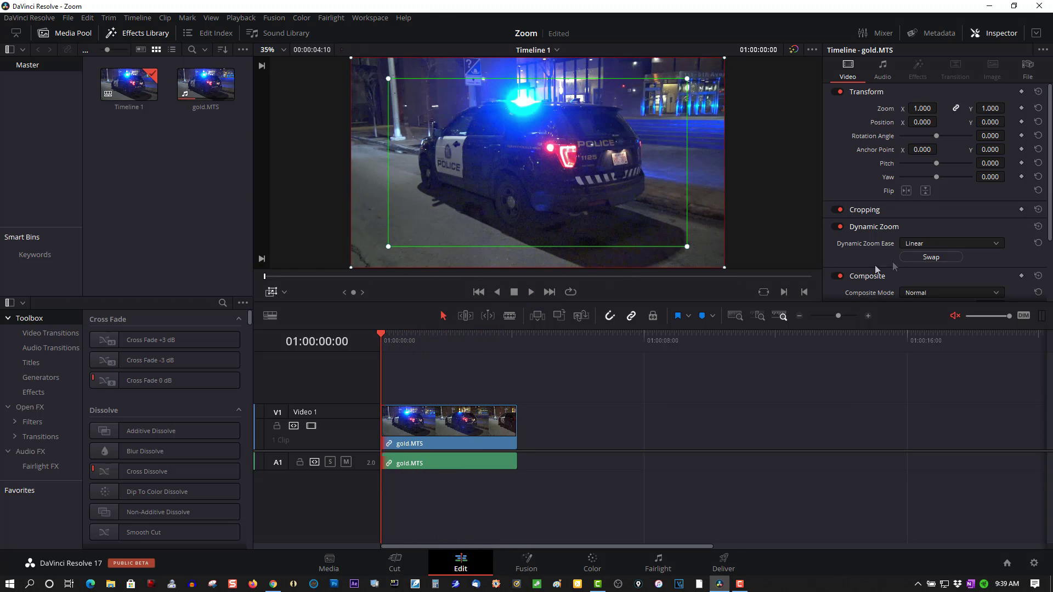
click(920, 262)
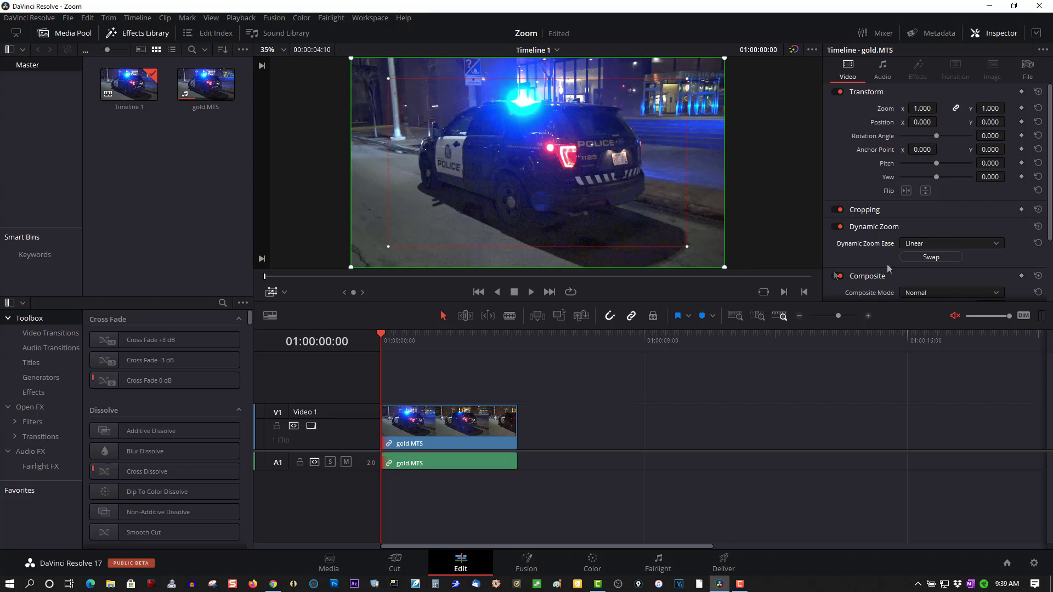
click(528, 293)
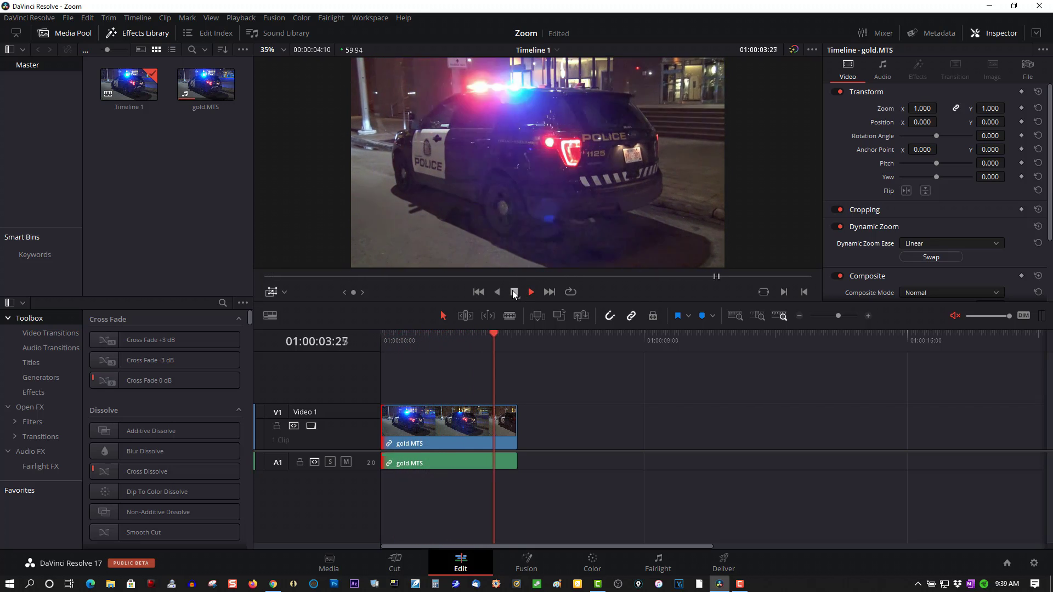
click(514, 293)
click(479, 293)
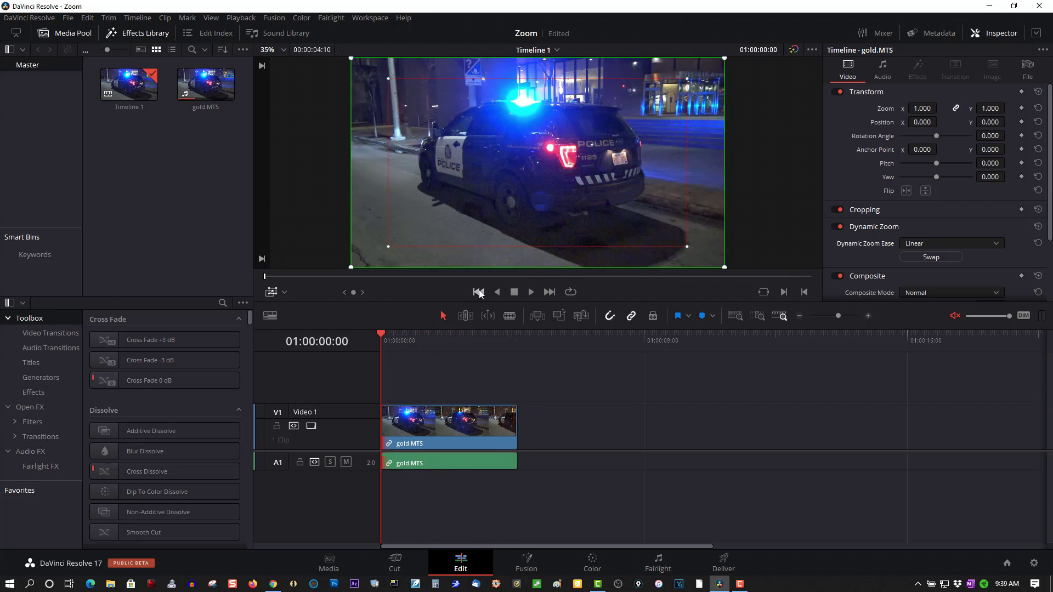
- Replay the reversed zoom, then shrink the end frame around the POLICE lettering
click(530, 292)
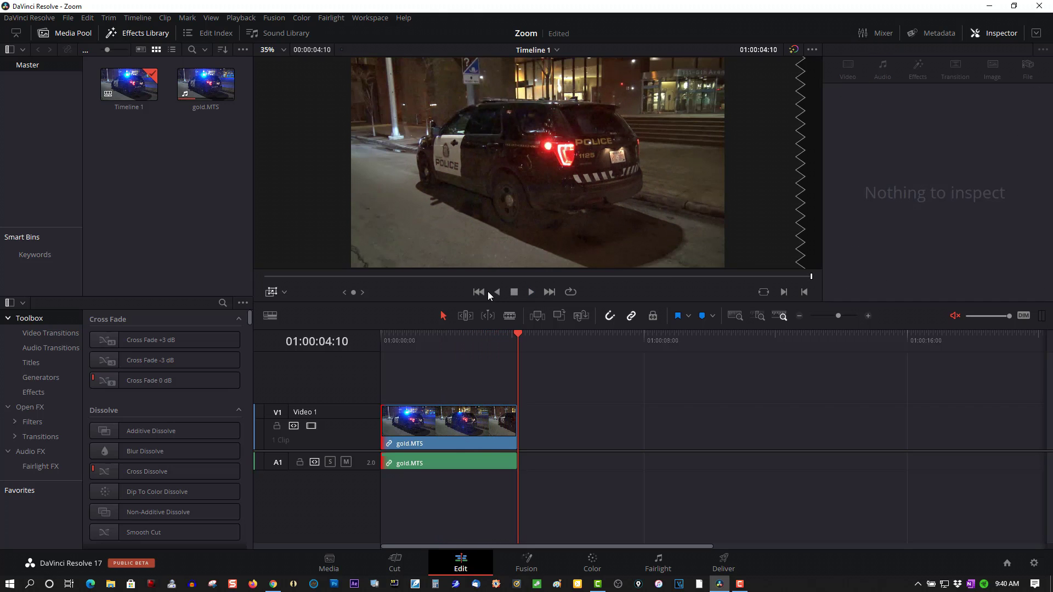
click(481, 291)
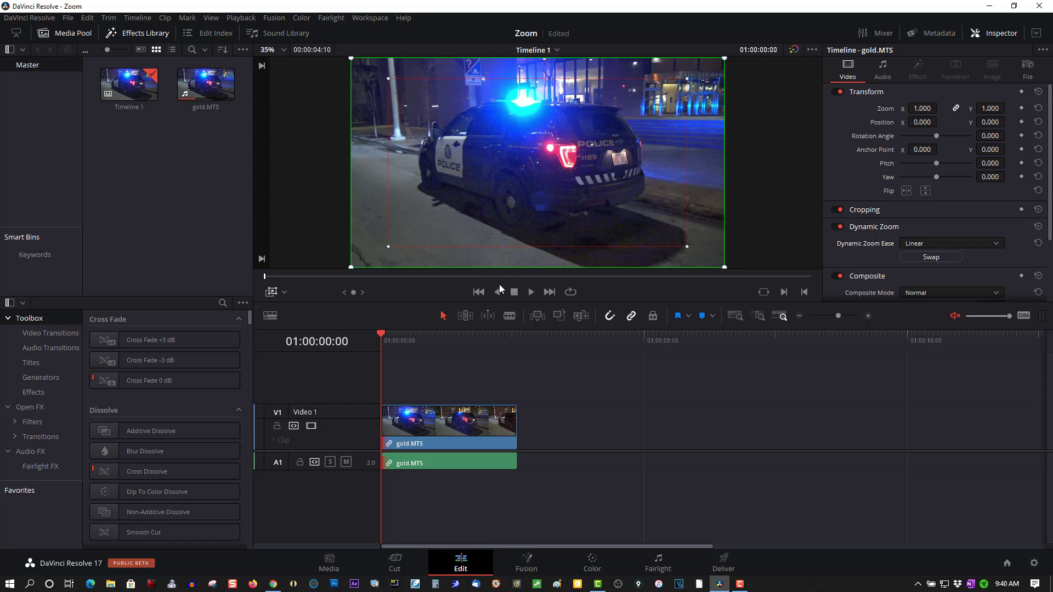
click(526, 292)
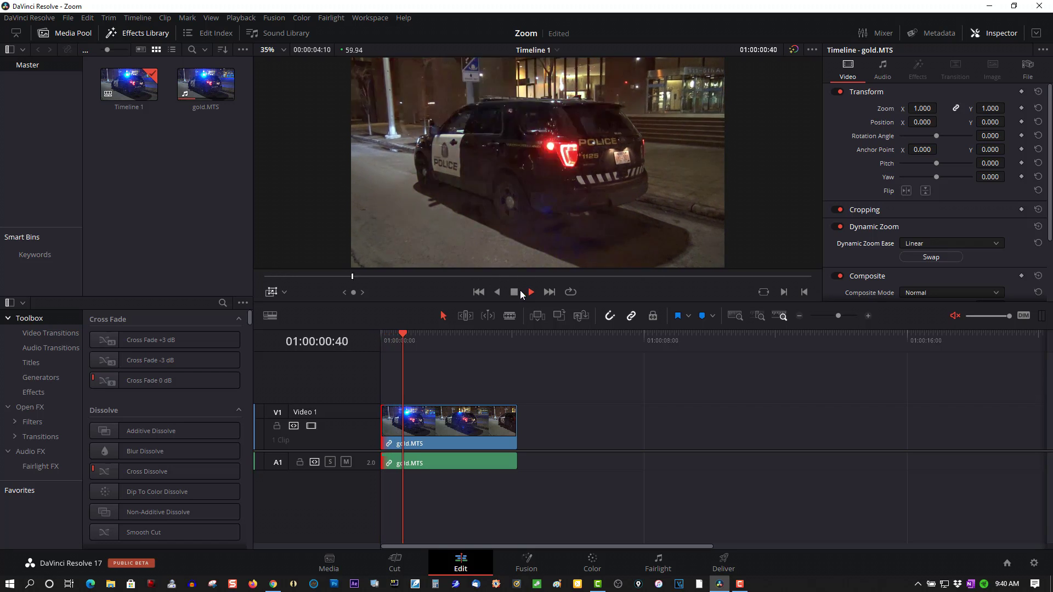
click(509, 289)
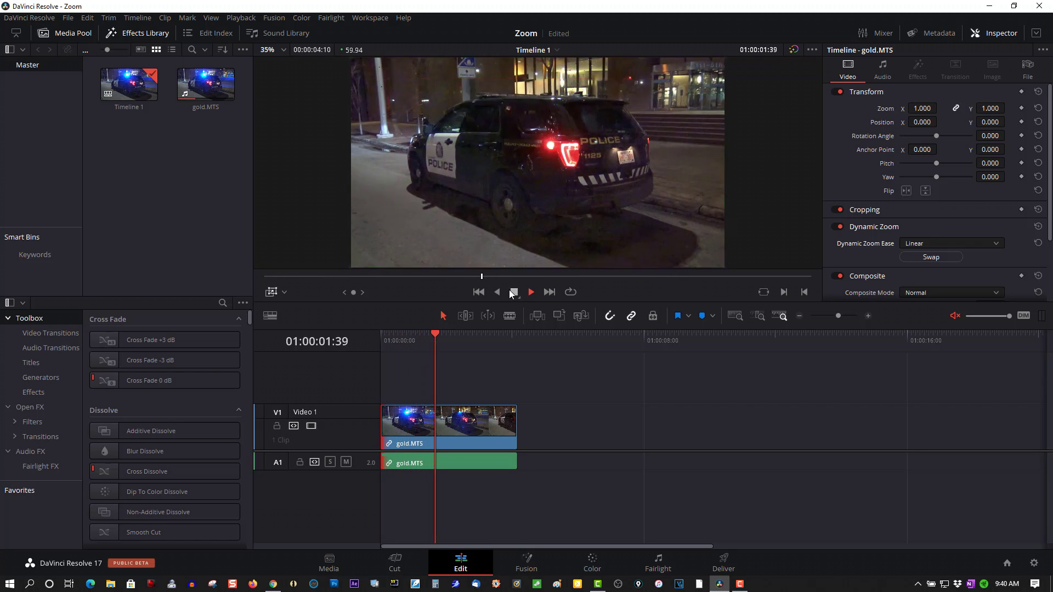
click(477, 291)
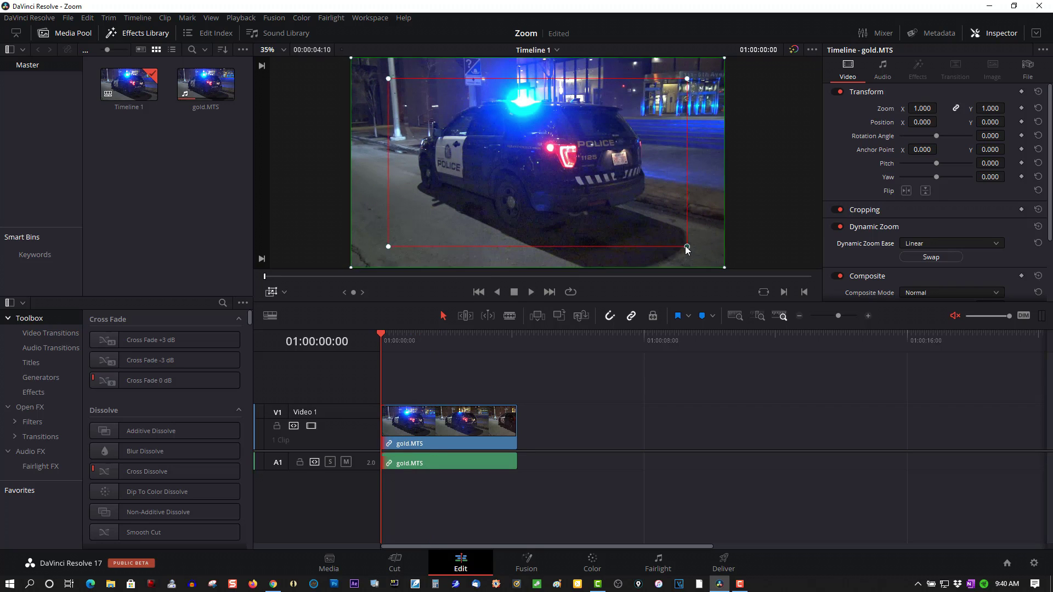
drag(686, 246, 497, 198)
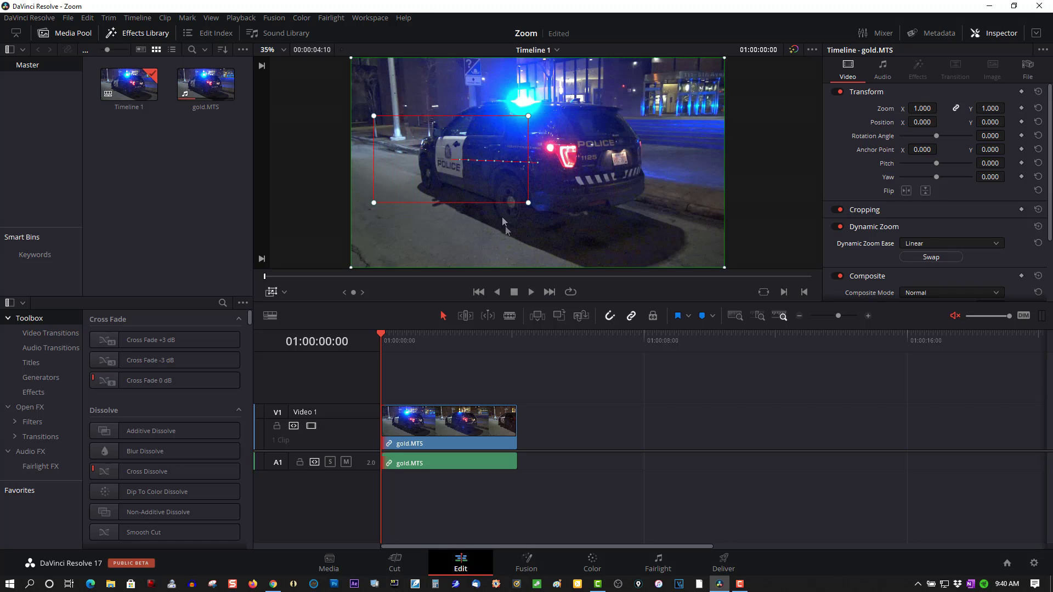
- Play back the tighter zoom onto the POLICE lettering
click(531, 292)
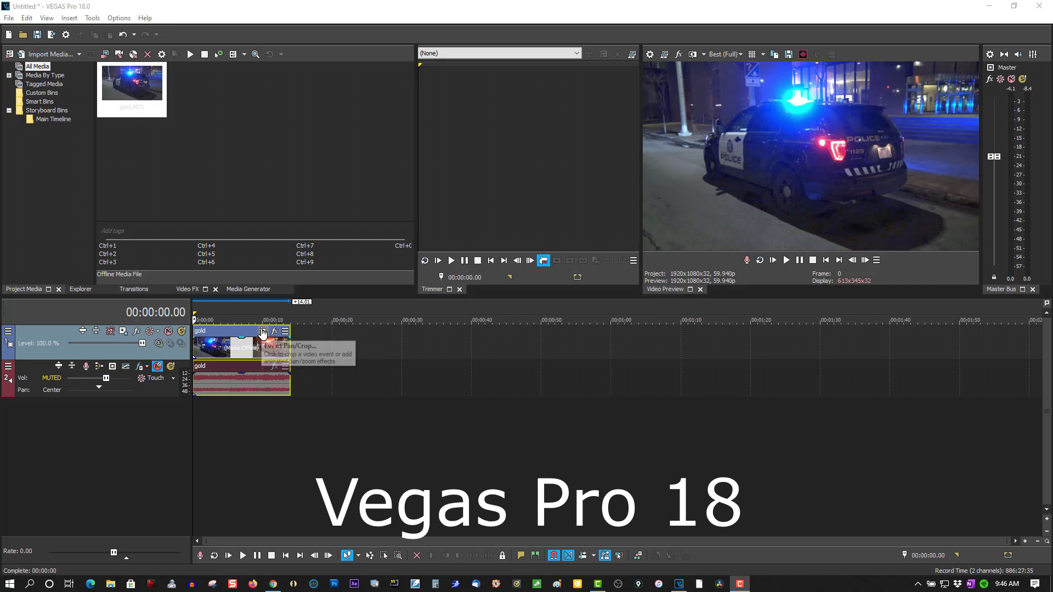
- Zoom the gold clip's last Pan/Crop keyframe in to an 818.2 by 460.2 frame
click(263, 332)
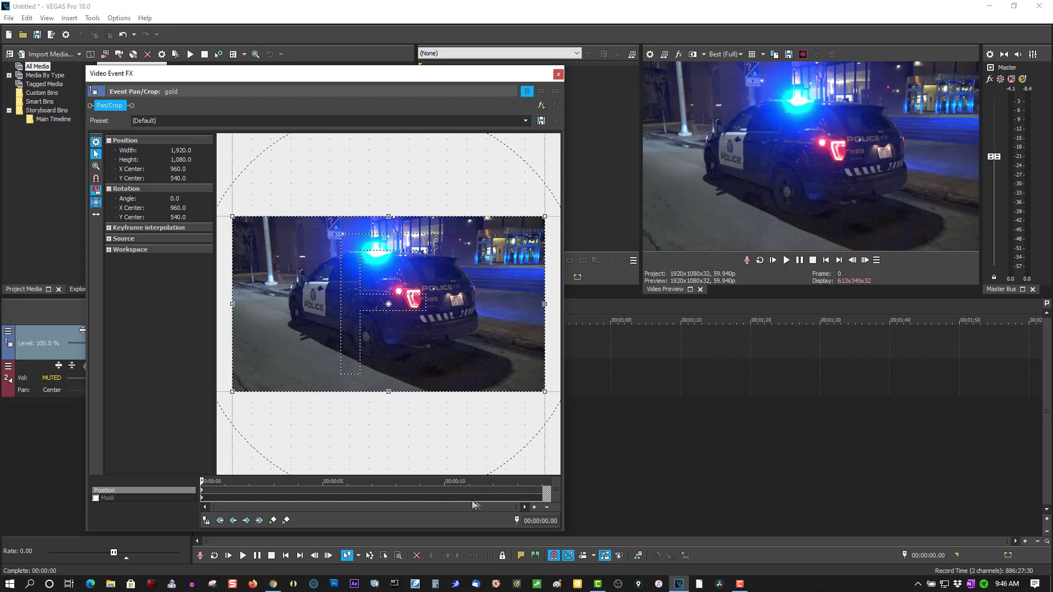
click(540, 493)
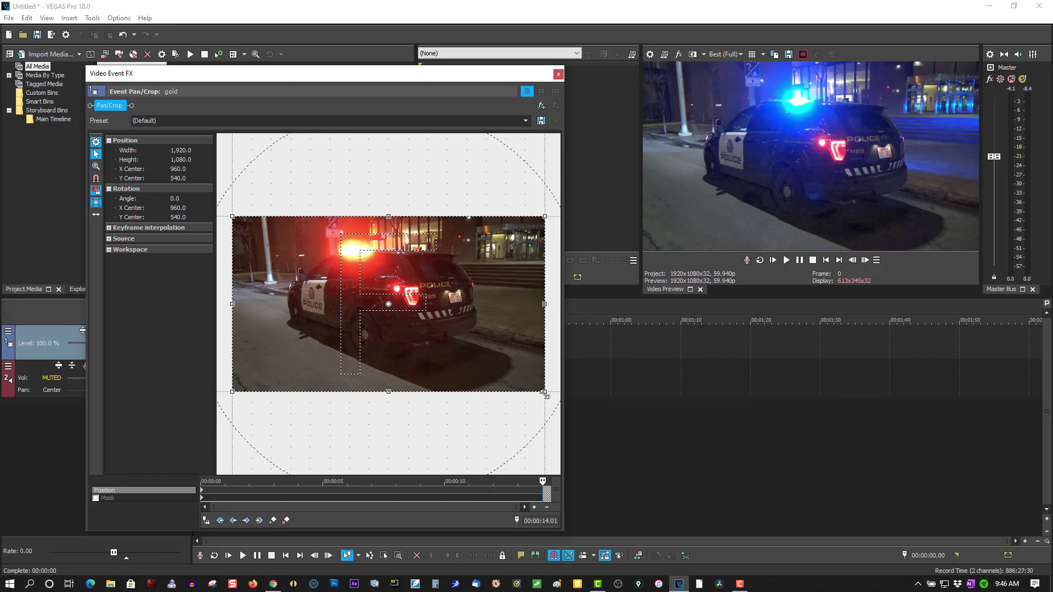
drag(544, 391, 479, 343)
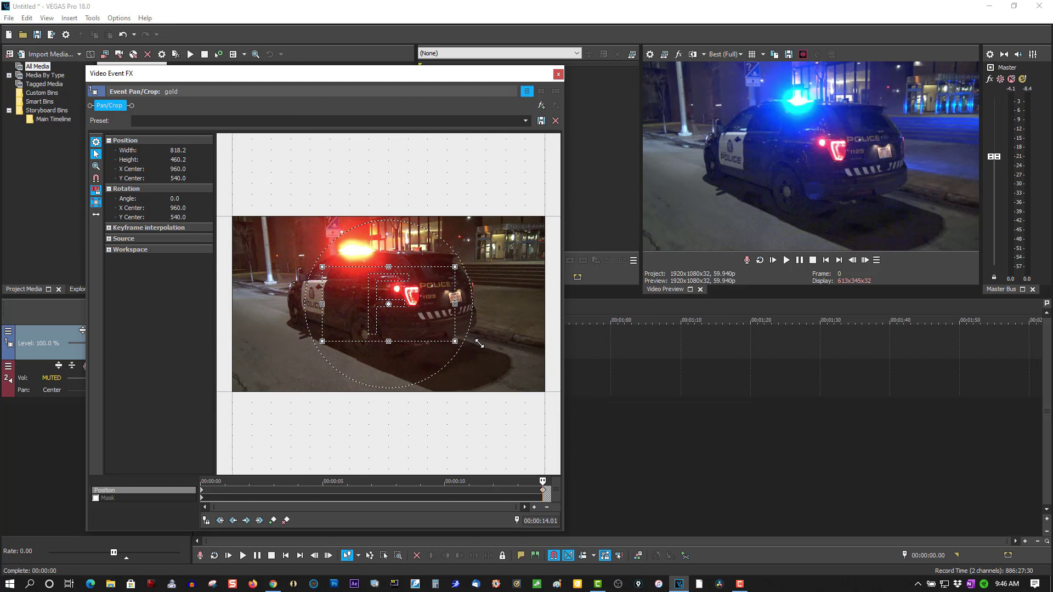
click(558, 74)
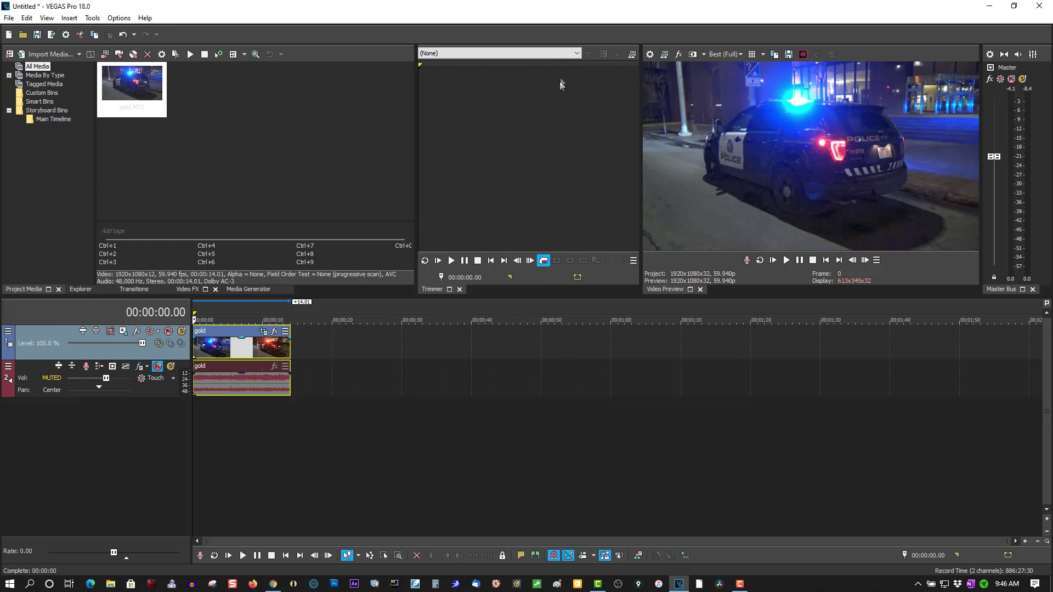
click(786, 260)
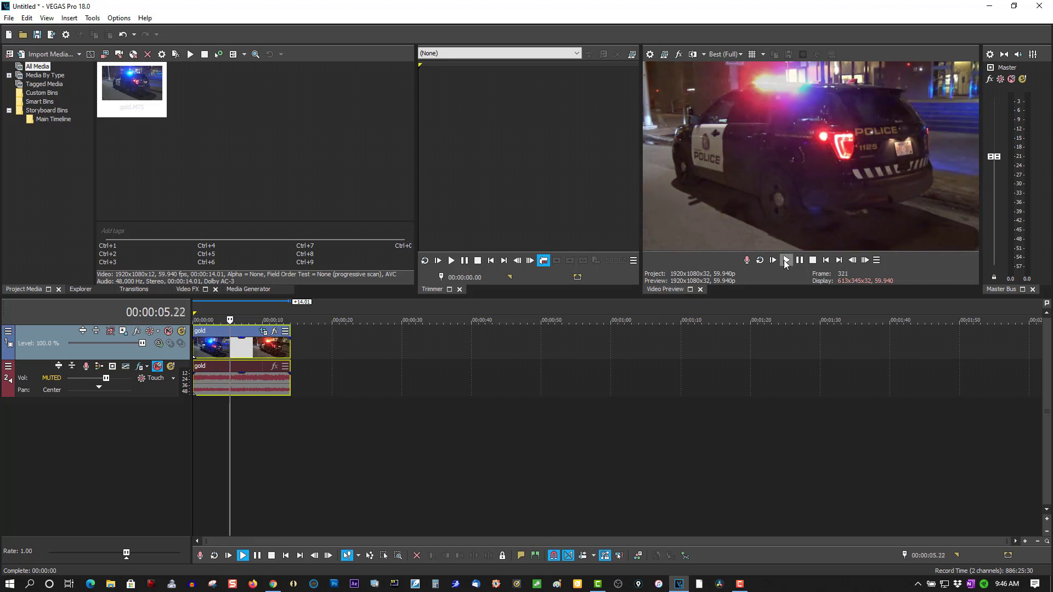
click(812, 266)
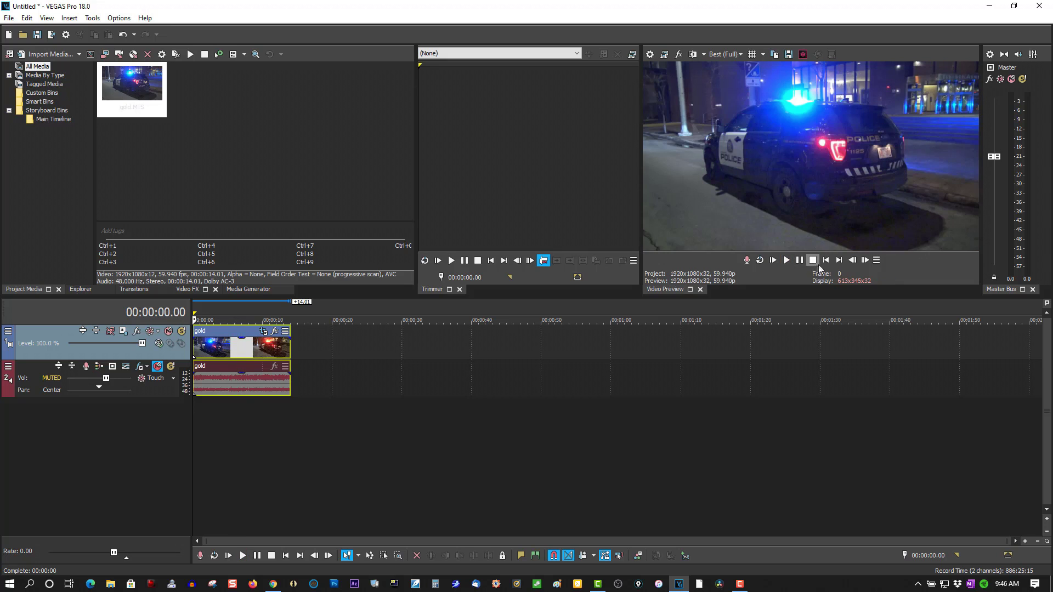
- Move the gold clip's zoomed-in Pan/Crop keyframe from about 11 to 7 seconds
click(263, 332)
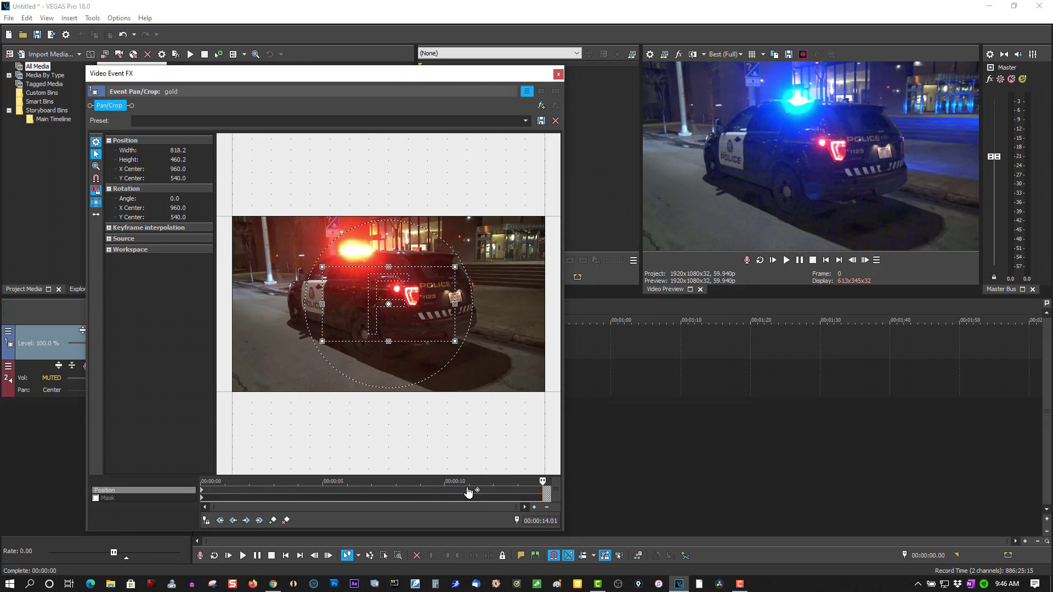
drag(469, 489, 375, 490)
click(558, 75)
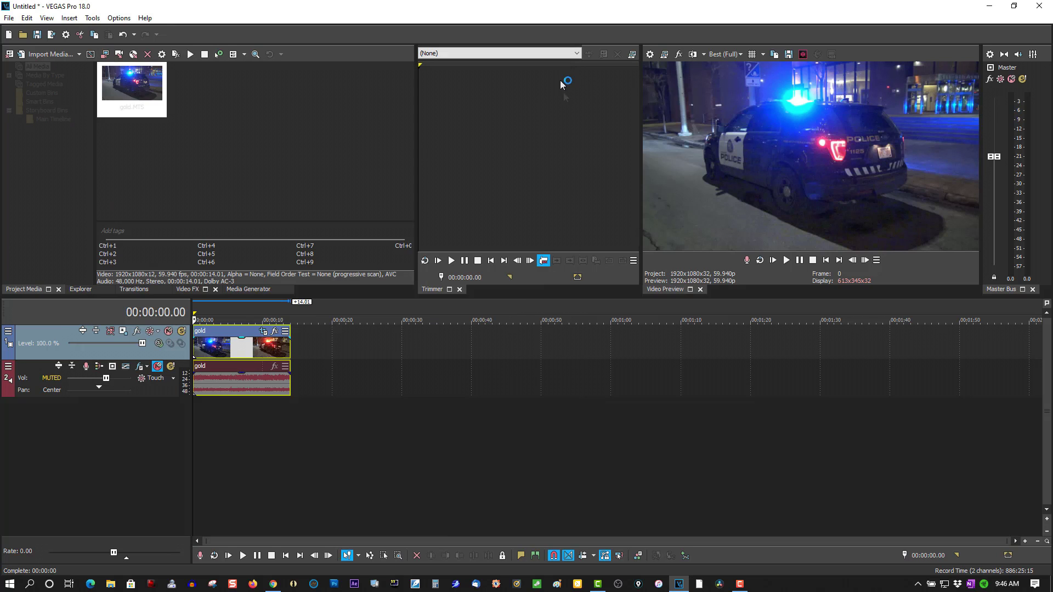
click(786, 260)
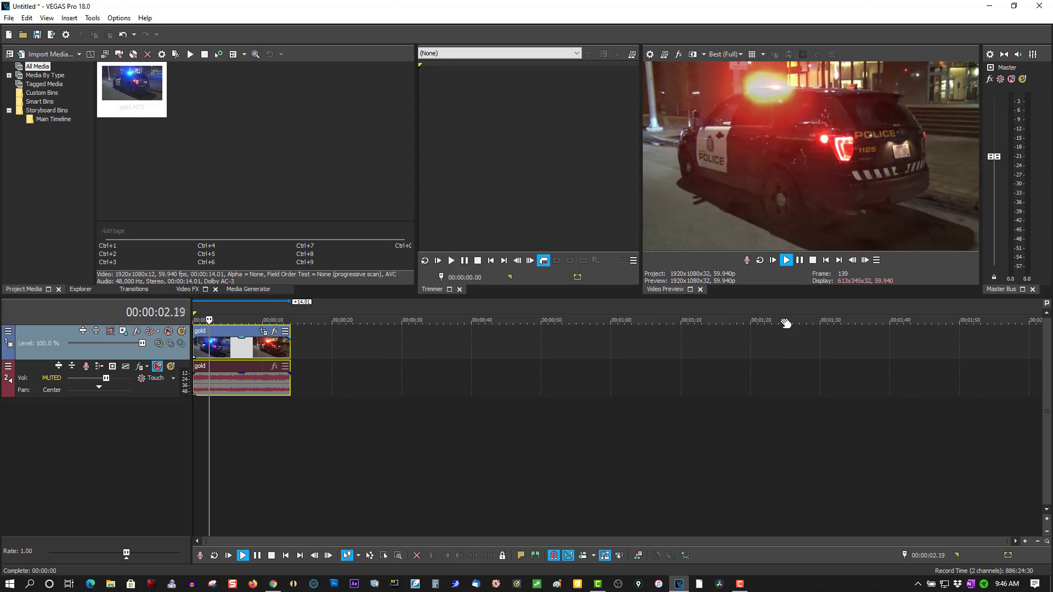
click(813, 260)
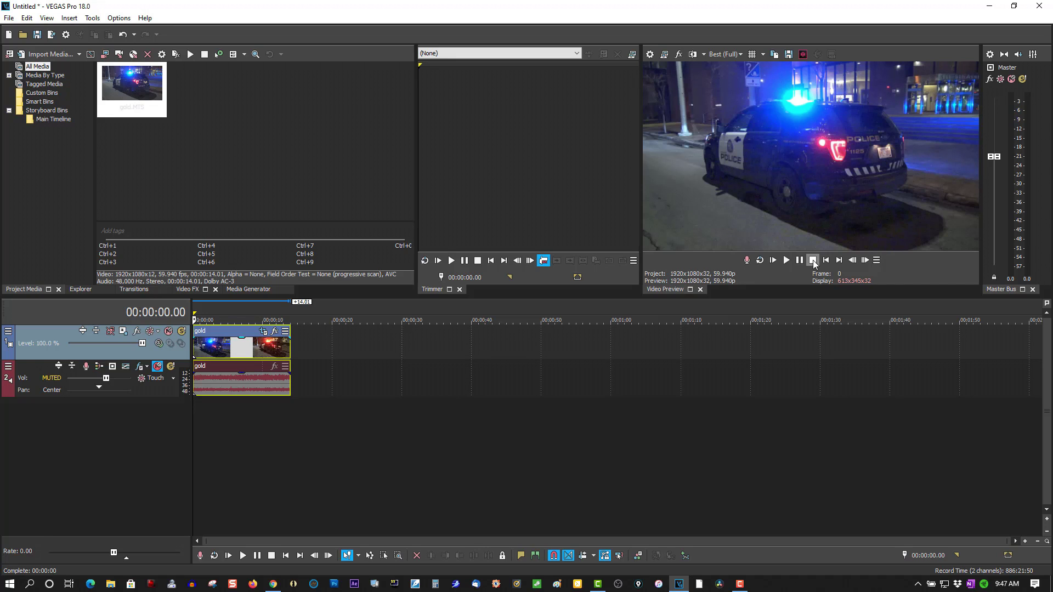
- At the clip start, crop tightly (830.1 by 466.9) onto the POLICE lettering
click(264, 336)
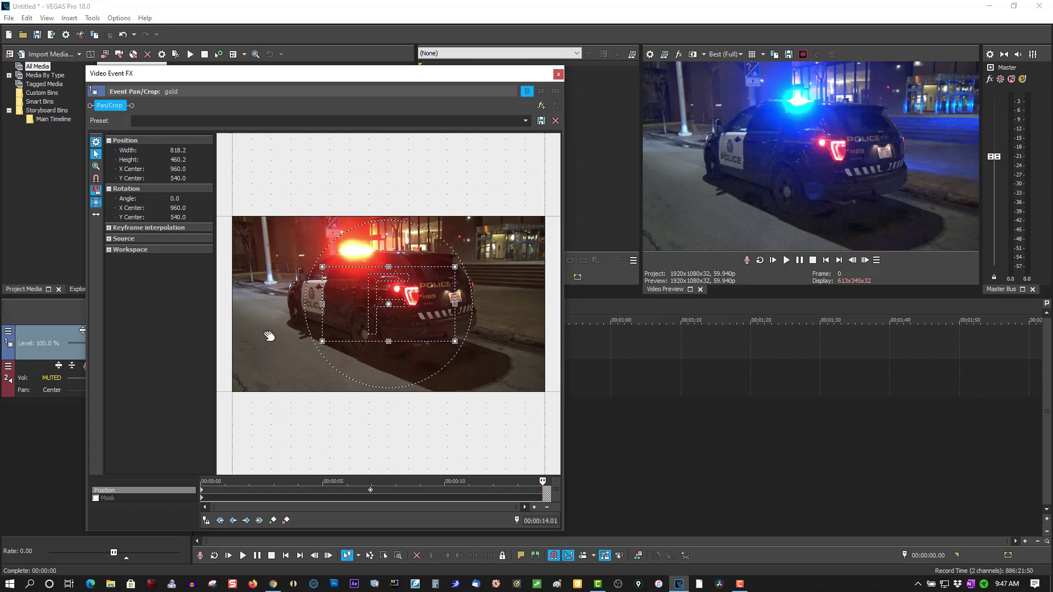
click(372, 494)
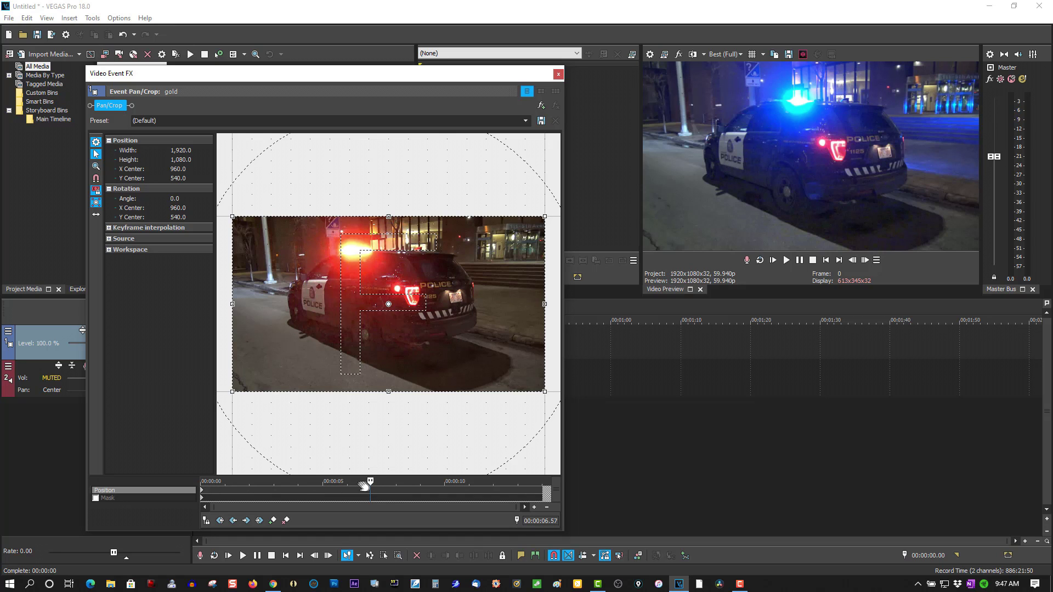
drag(370, 481, 202, 483)
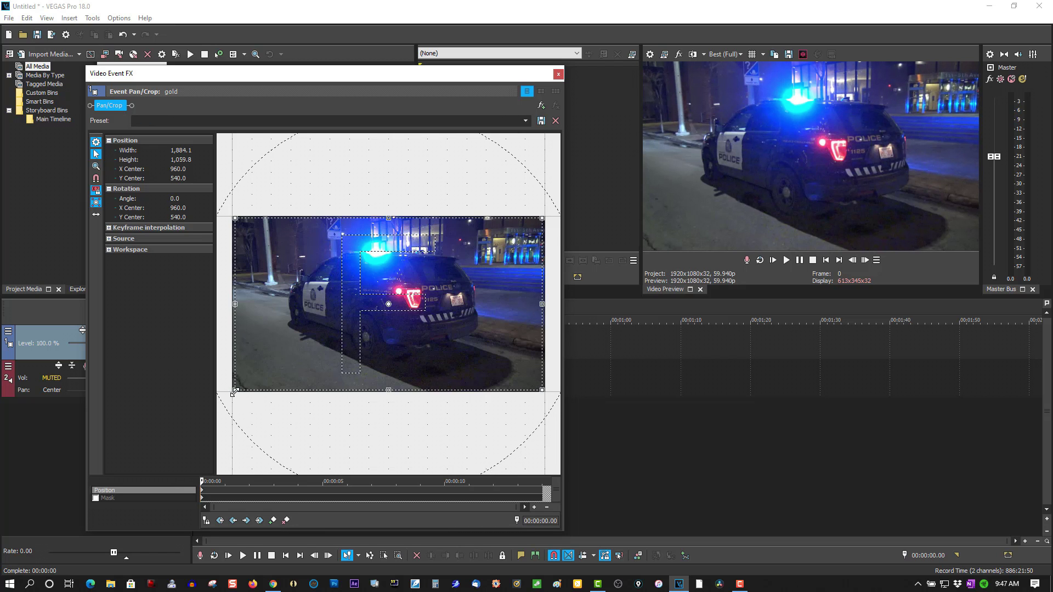
drag(234, 393, 306, 343)
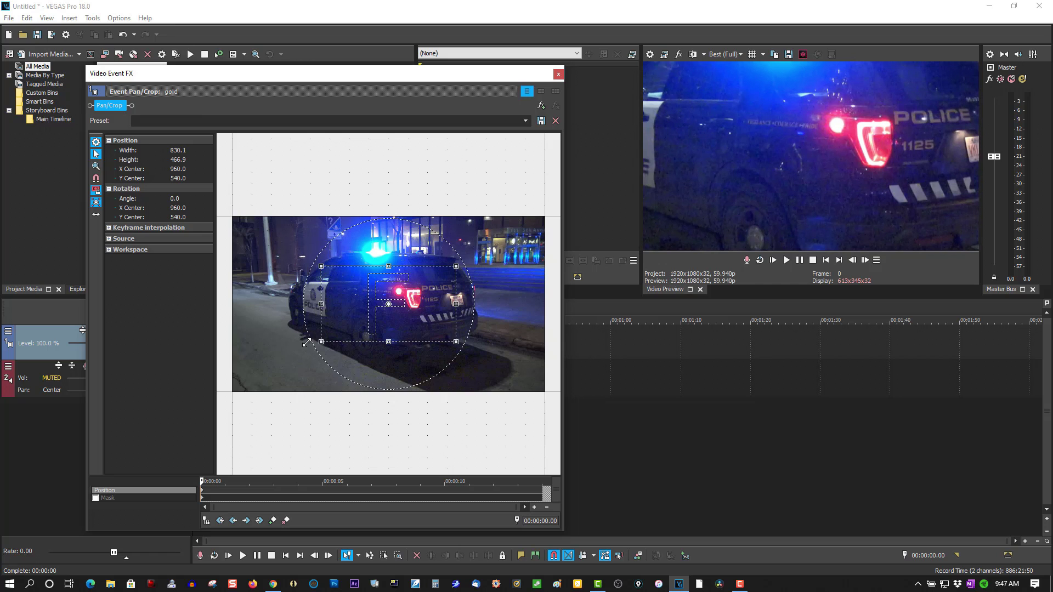
drag(348, 335, 303, 336)
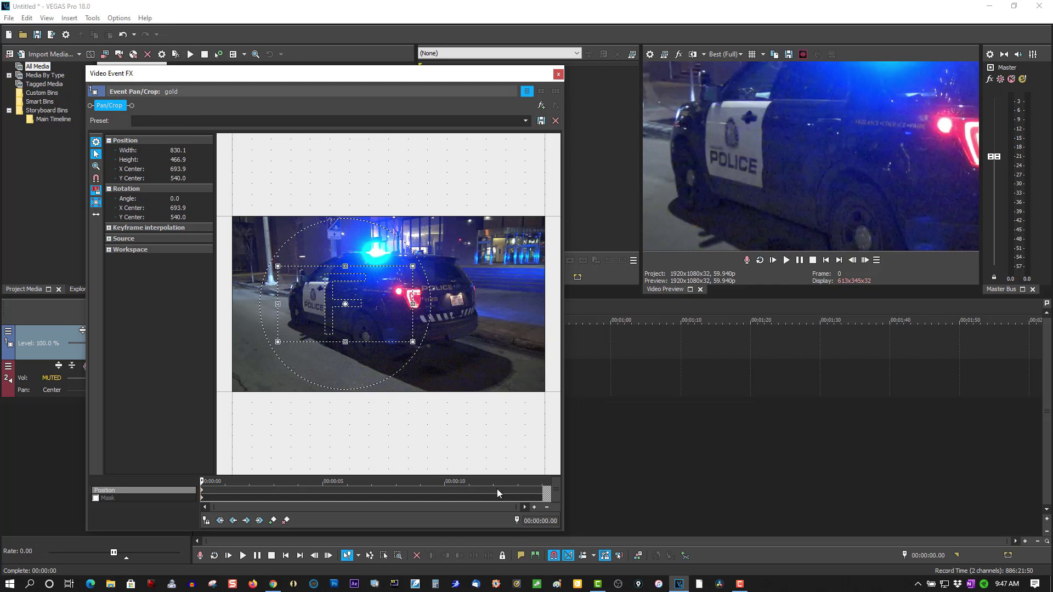
- Restore the crop at 00:00:14.01 to the full 1,920 by 1,080 frame
click(530, 487)
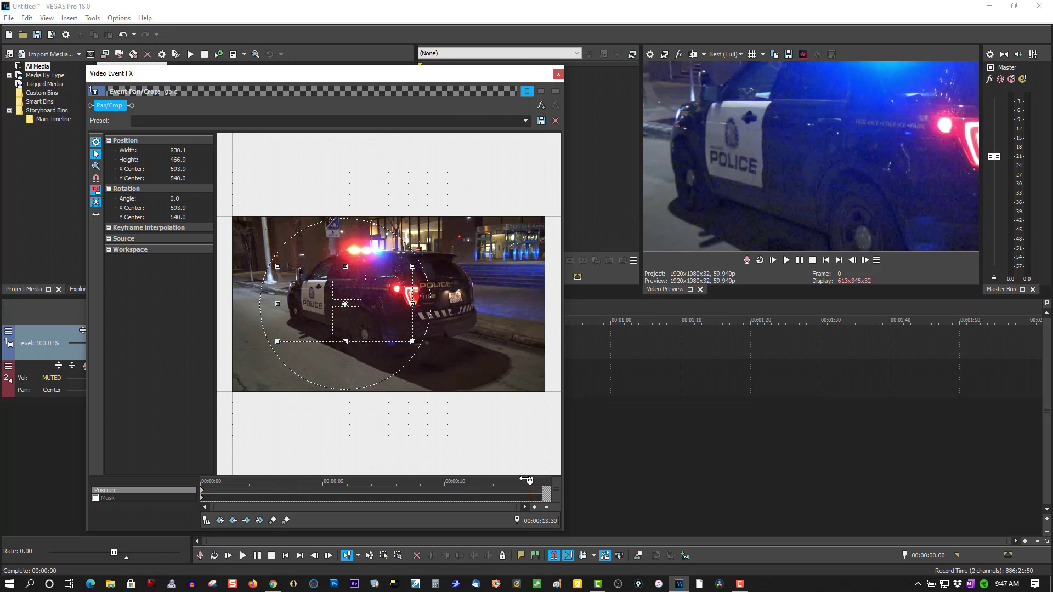
drag(527, 478, 543, 481)
right_click(376, 323)
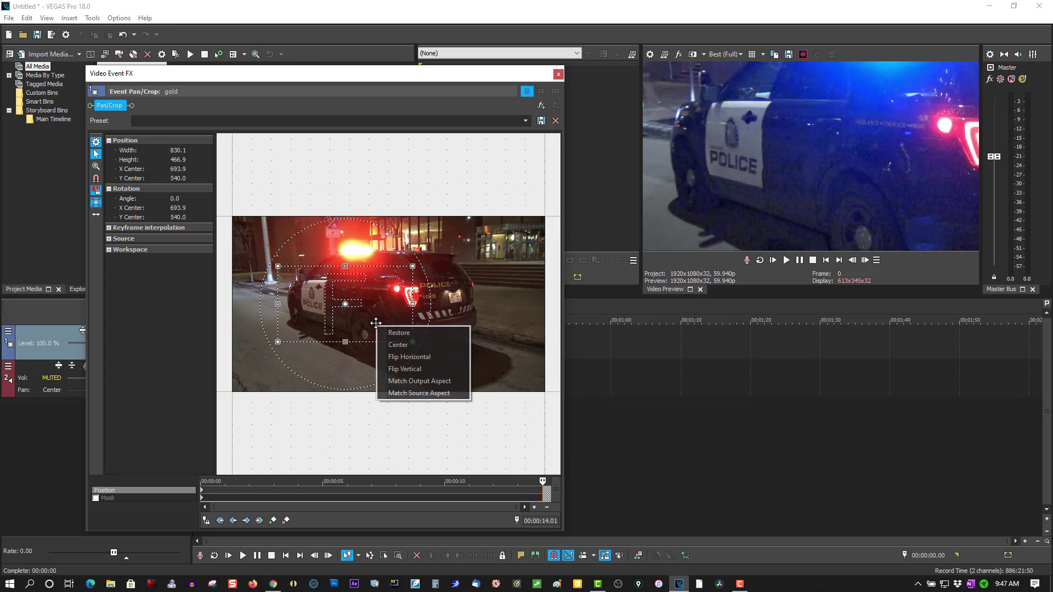
click(396, 332)
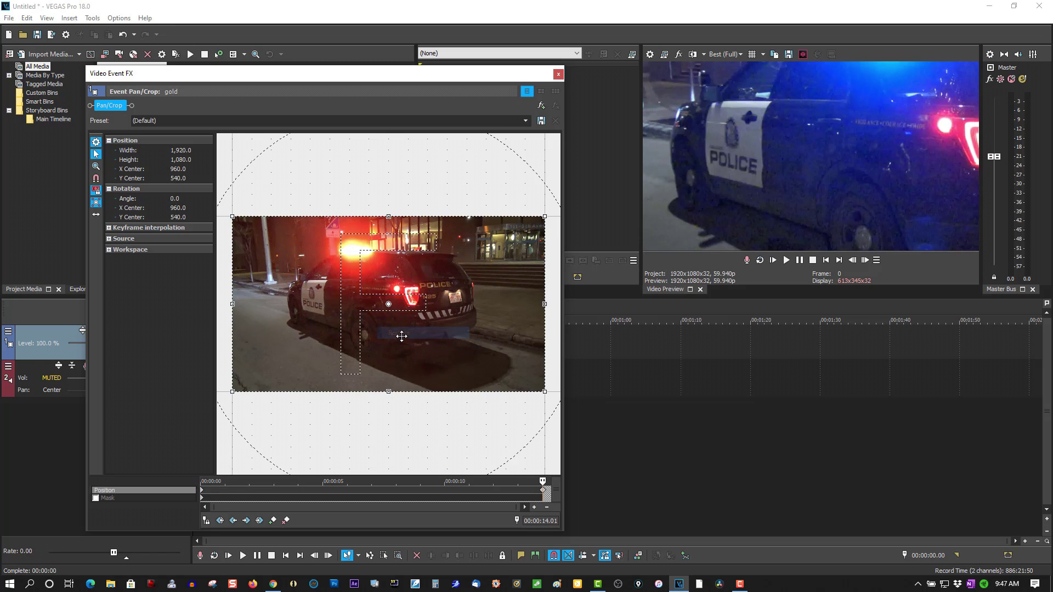
click(558, 73)
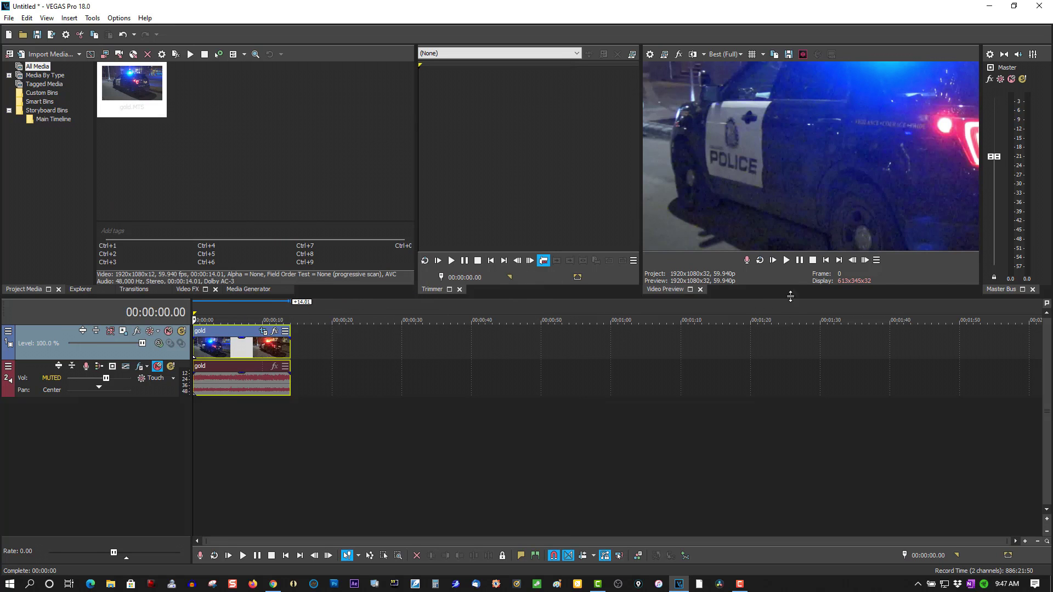
- Play the clip to review the zoom-out, pausing at 00:00:11.27
click(786, 261)
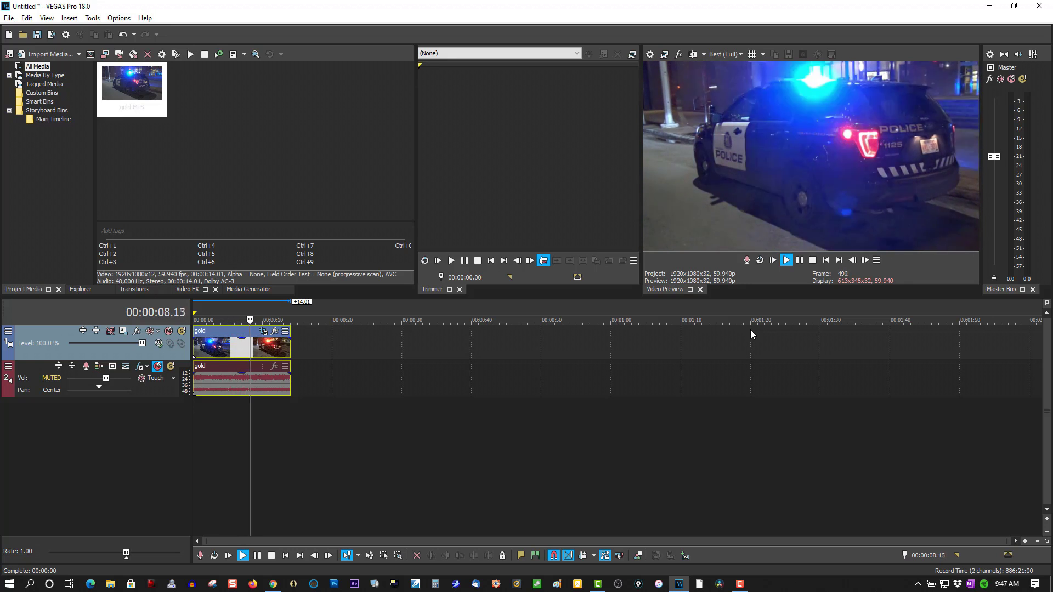
click(799, 260)
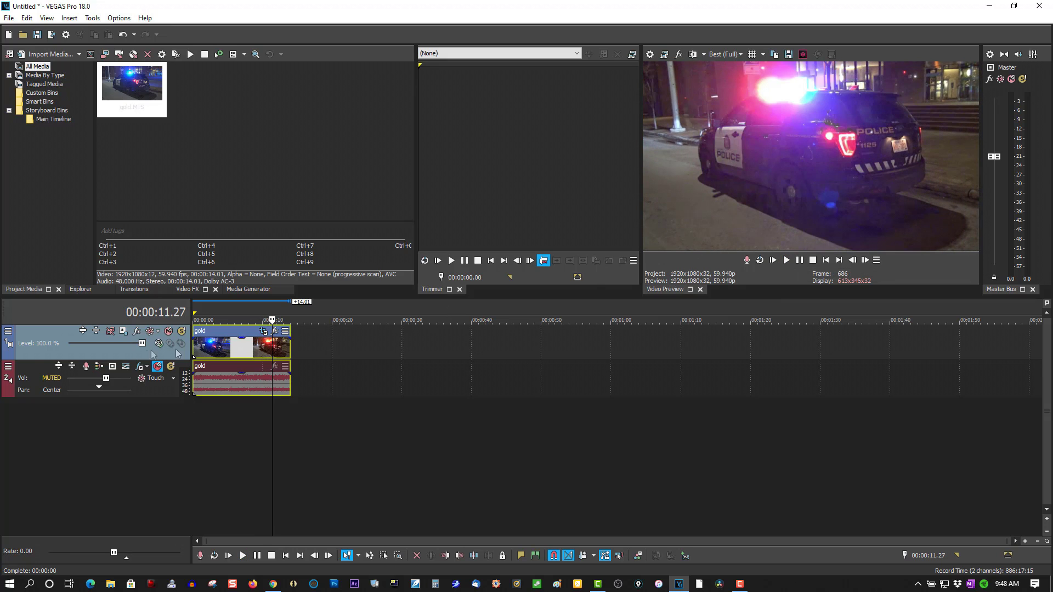
click(125, 330)
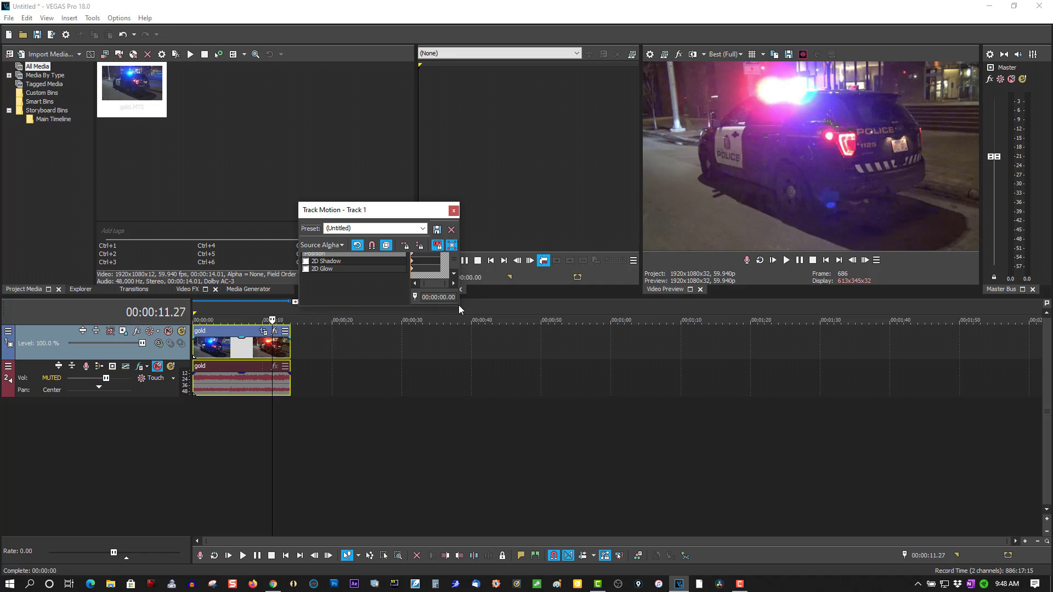
- Enlarge Track 1's motion frame to 2,267.95 by 1,275.72 to zoom the whole track
drag(455, 309, 534, 417)
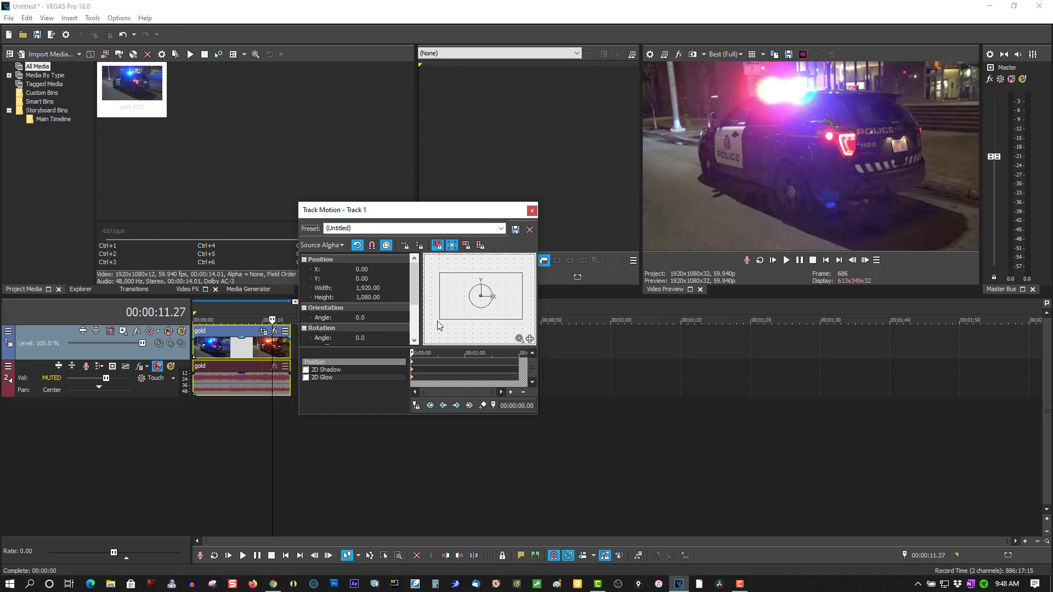
mouse_move(438, 322)
mouse_down()
mouse_move(450, 320)
mouse_move(438, 327)
mouse_up()
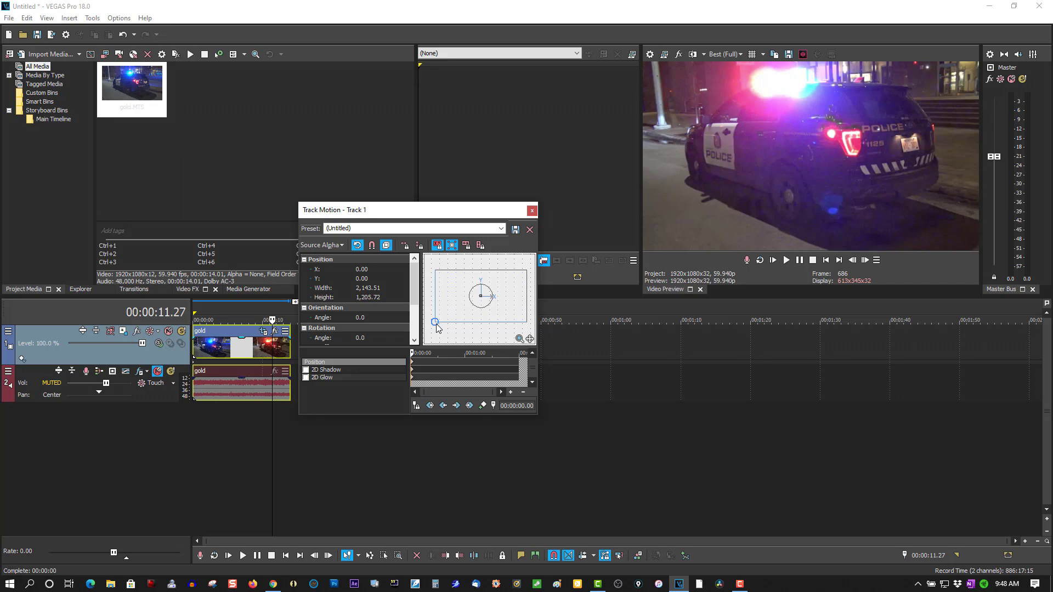
drag(436, 324, 430, 327)
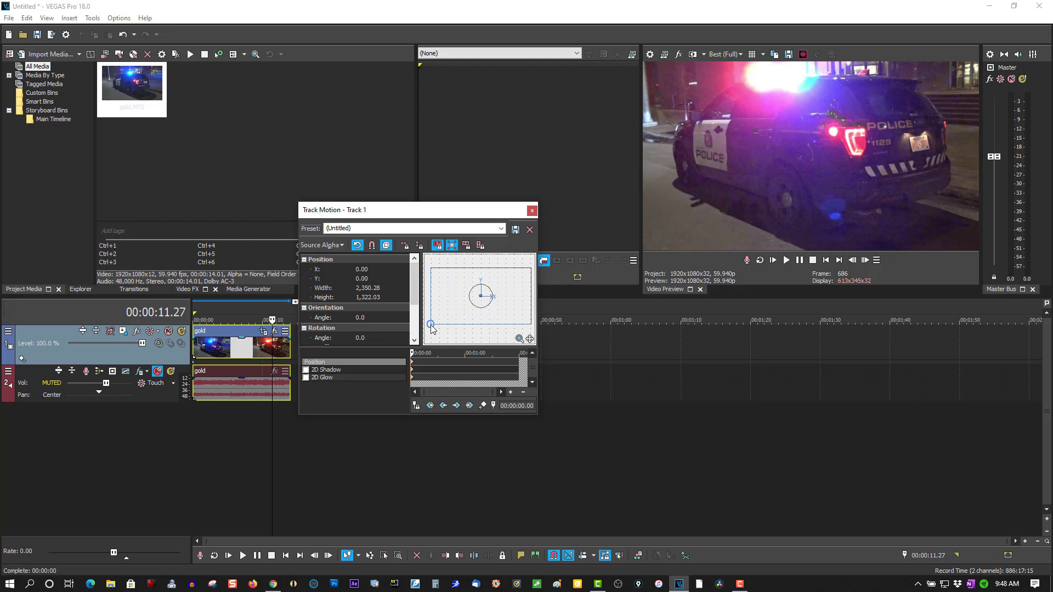
click(531, 210)
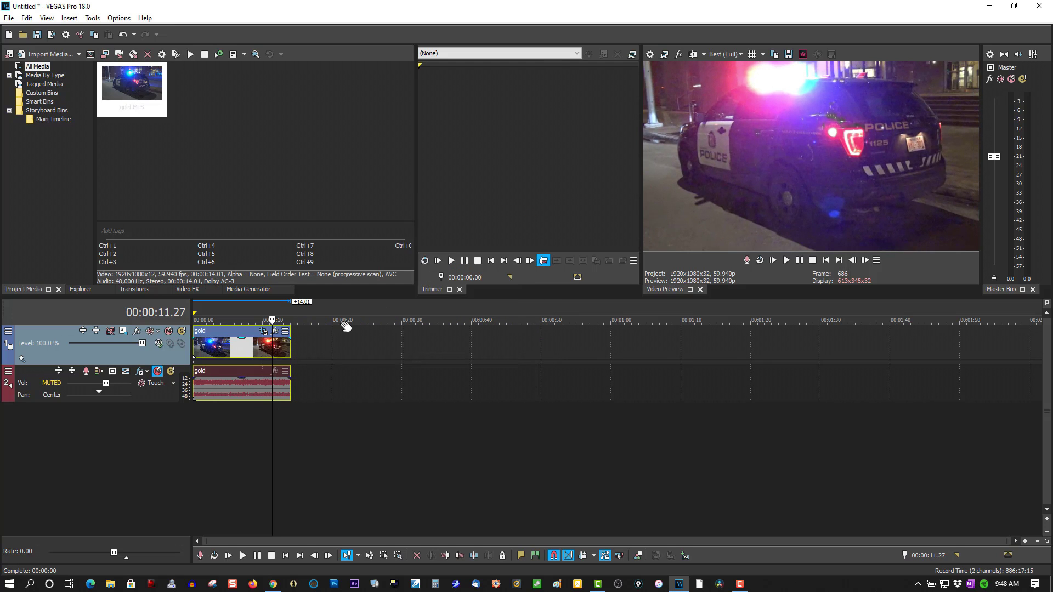